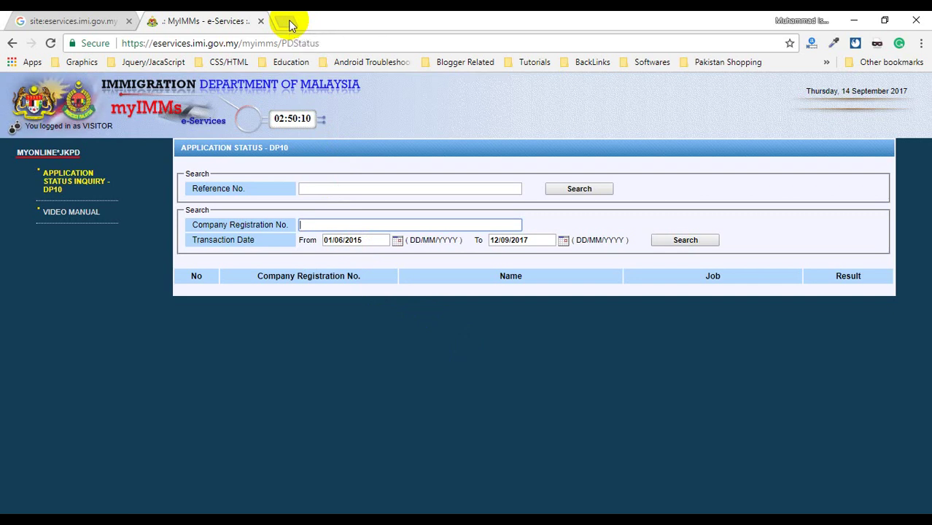
- Search for DP10 applications under company registration number 824366-A, using the transaction dates already entered
{"action": "left_click", "coordinate": [327, 225]}
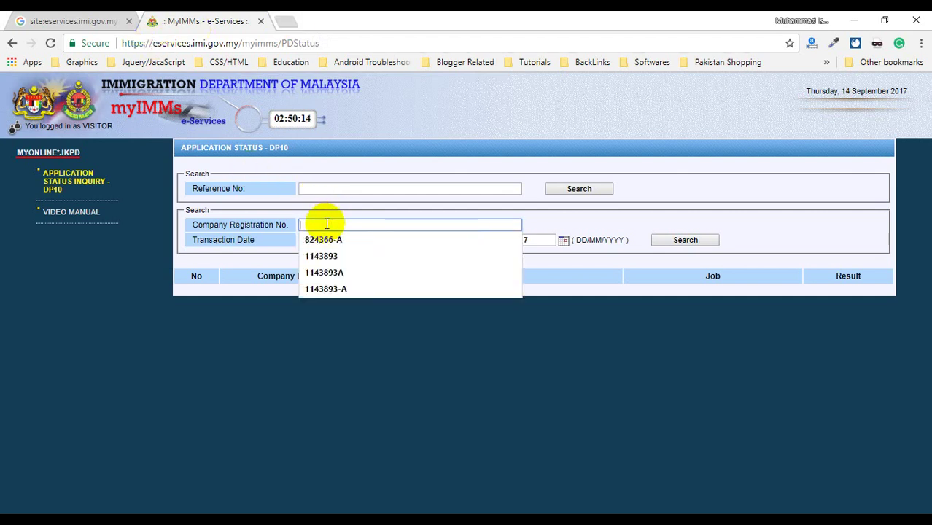
{"action": "key", "text": "Down"}
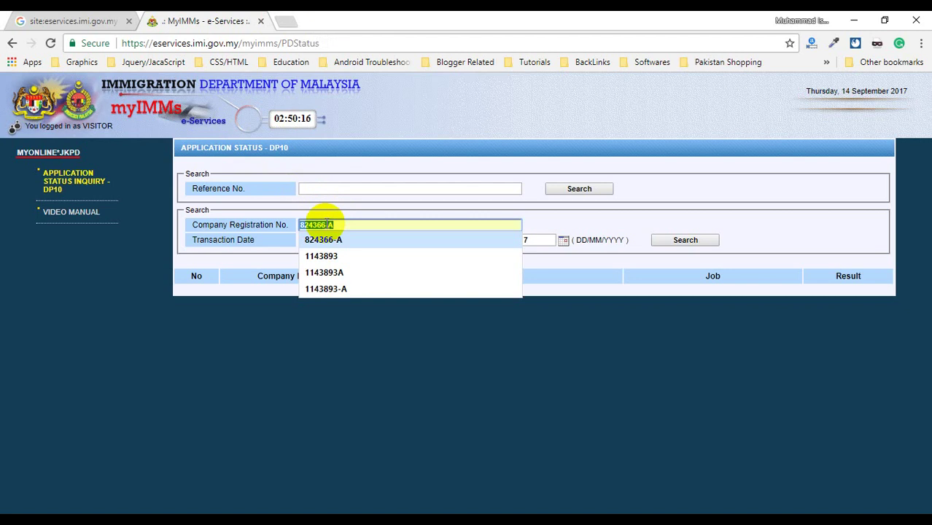
{"action": "key", "text": "Return"}
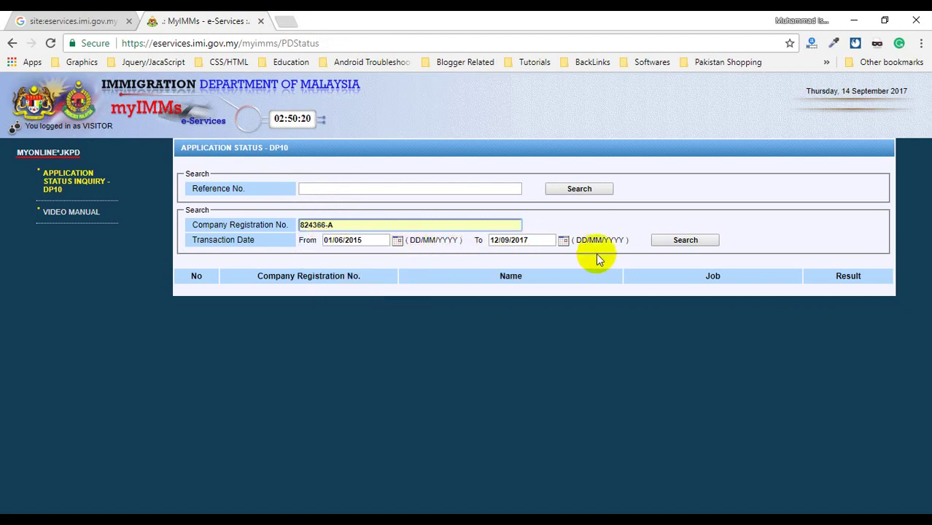
{"action": "left_click", "coordinate": [679, 242]}
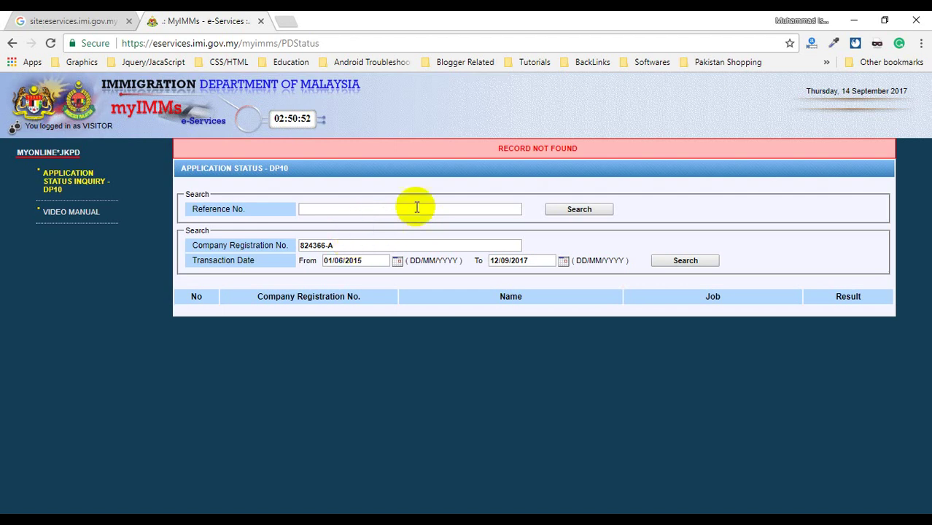
- Replace the company registration number with 1143893-A
{"action": "left_click", "coordinate": [335, 246]}
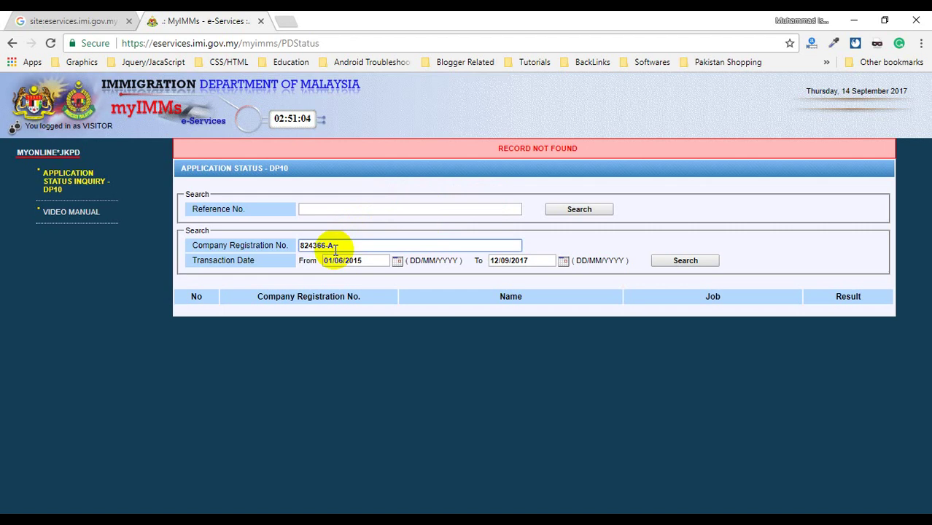
{"action": "key", "text": "BackSpace"}
{"action": "key", "text": "BackSpace"}
{"action": "key", "text": "BackSpace"}
{"action": "key", "text": "BackSpace"}
{"action": "key", "text": "BackSpace"}
{"action": "key", "text": "BackSpace"}
{"action": "key", "text": "BackSpace"}
{"action": "key", "text": "BackSpace"}
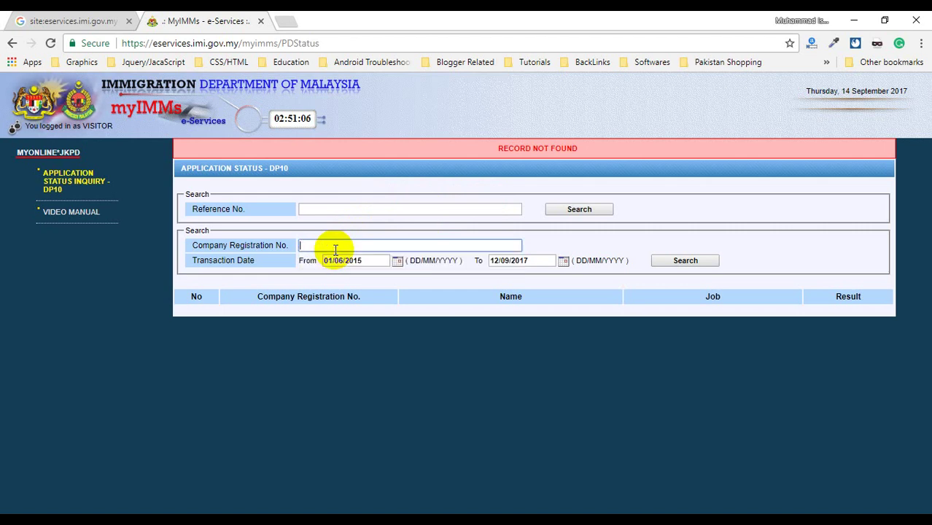
{"action": "type", "text": "11"}
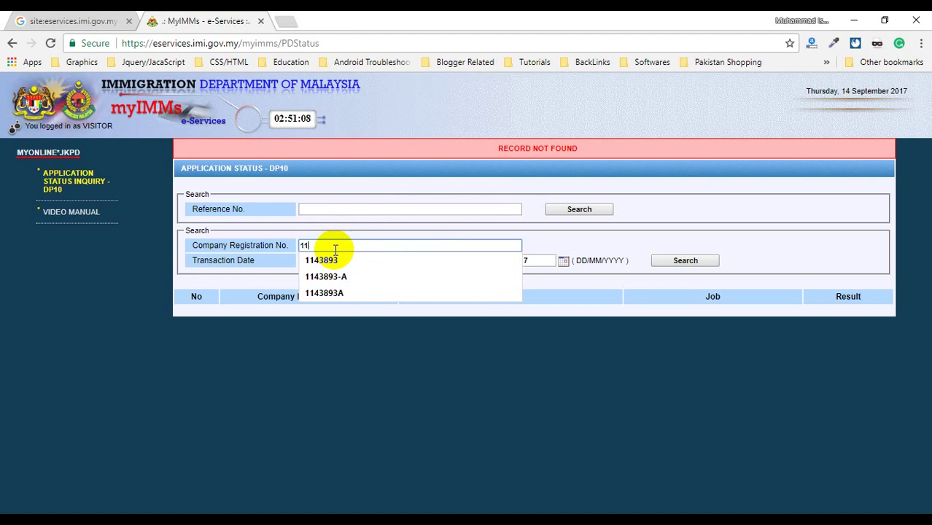
{"action": "key", "text": "Down"}
{"action": "key", "text": "Down"}
{"action": "key", "text": "Return"}
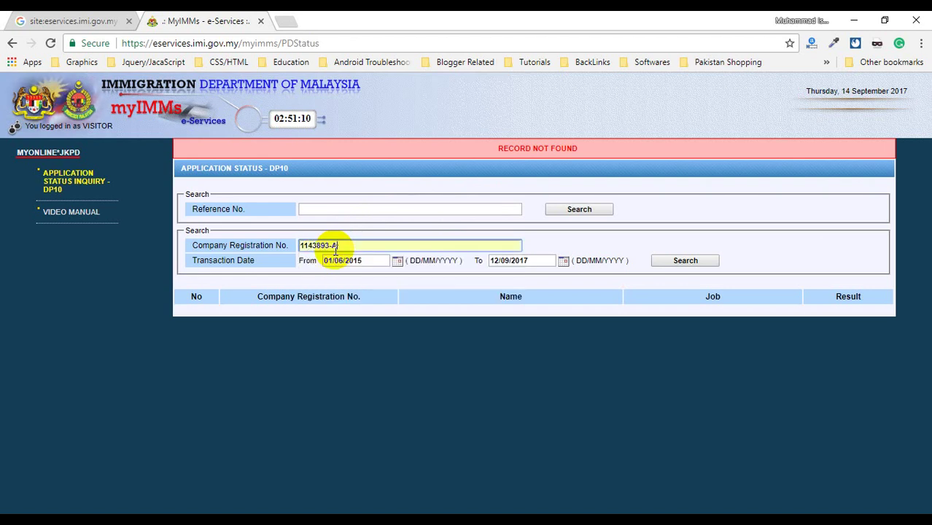
{"action": "left_click", "coordinate": [593, 239]}
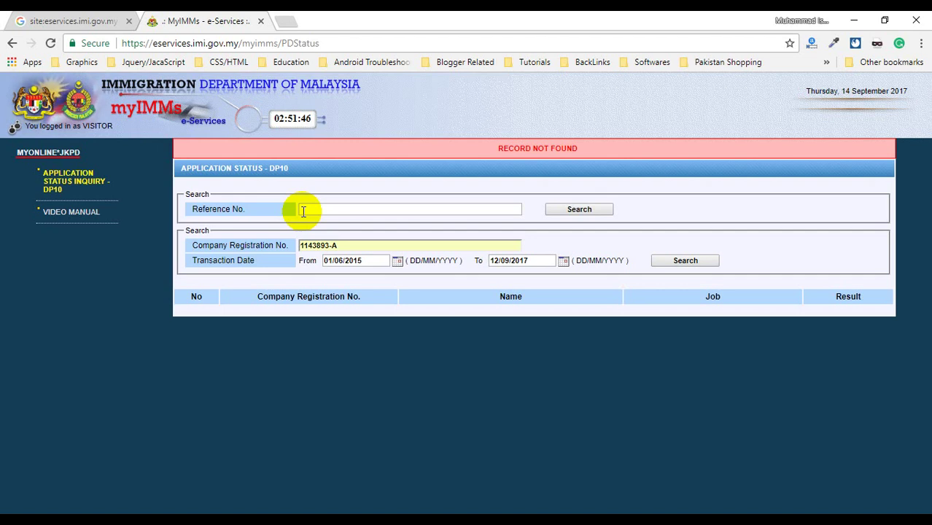
- Switch to searching by reference number, clearing the company search criteria
{"action": "left_click", "coordinate": [313, 209]}
{"action": "left_click", "coordinate": [326, 246]}
{"action": "left_click", "coordinate": [314, 209]}
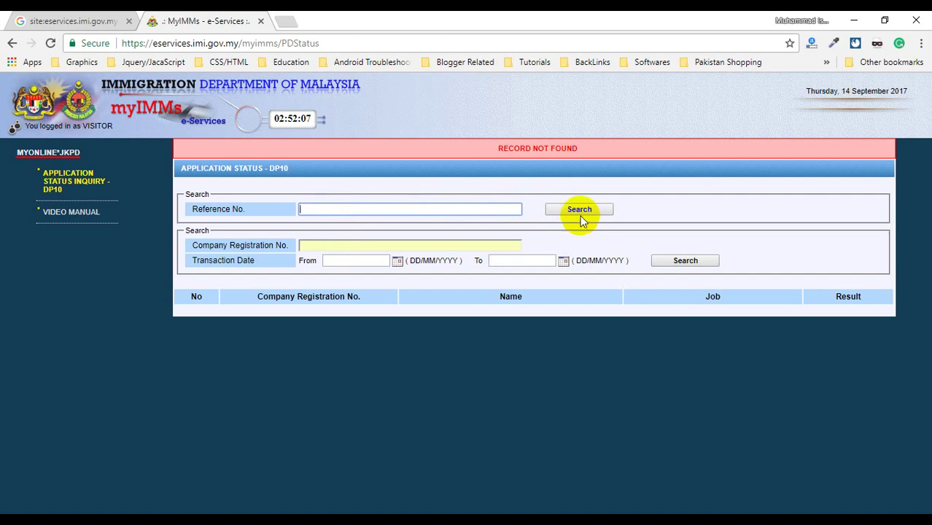
{"action": "left_click", "coordinate": [188, 302]}
{"action": "left_click_drag", "start_coordinate": [195, 296], "coordinate": [270, 301]}
{"action": "left_click", "coordinate": [270, 300]}
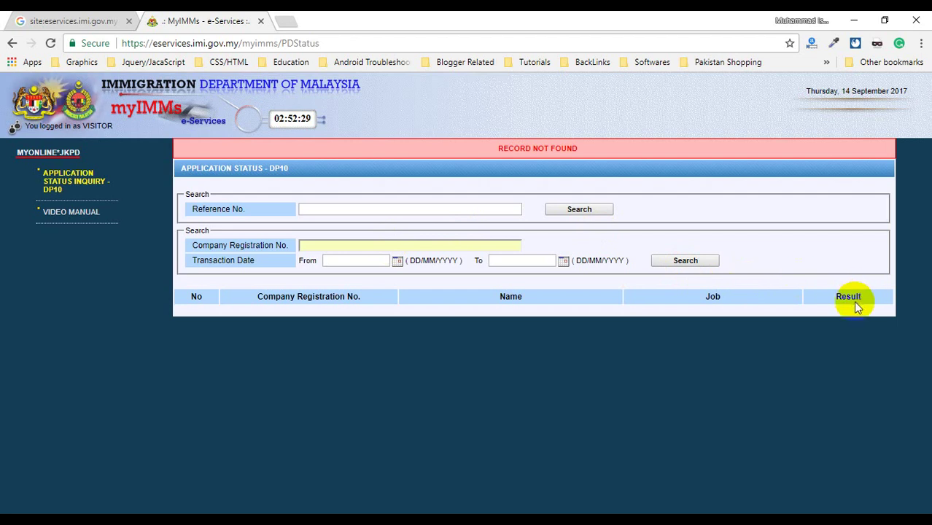
- Enter 1 as the company registration number and dismiss the suggested entries
{"action": "left_click", "coordinate": [395, 245]}
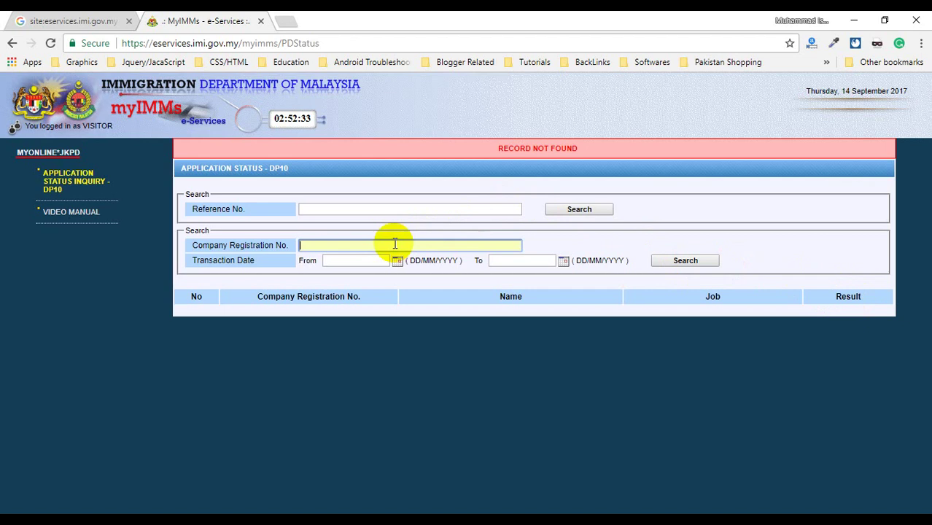
{"action": "type", "text": "1"}
{"action": "key", "text": "Down"}
{"action": "key", "text": "Down"}
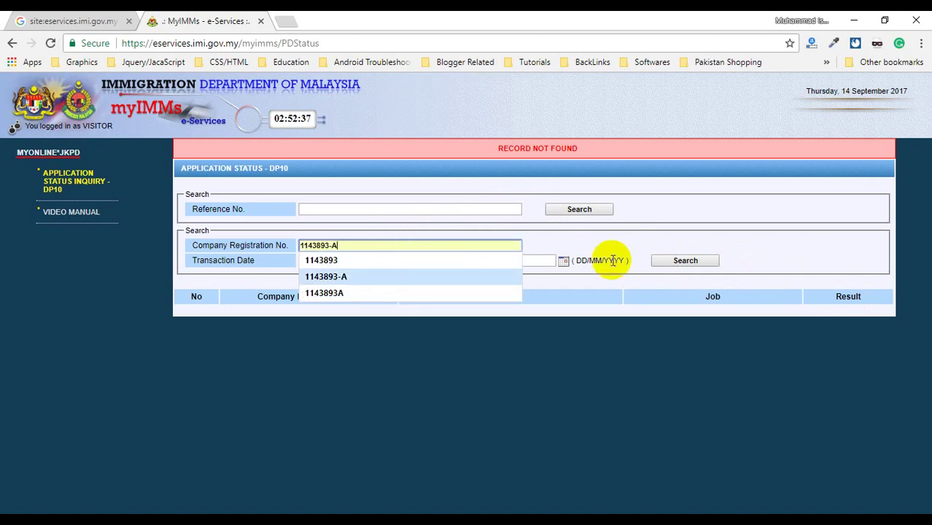
{"action": "key", "text": "Escape"}
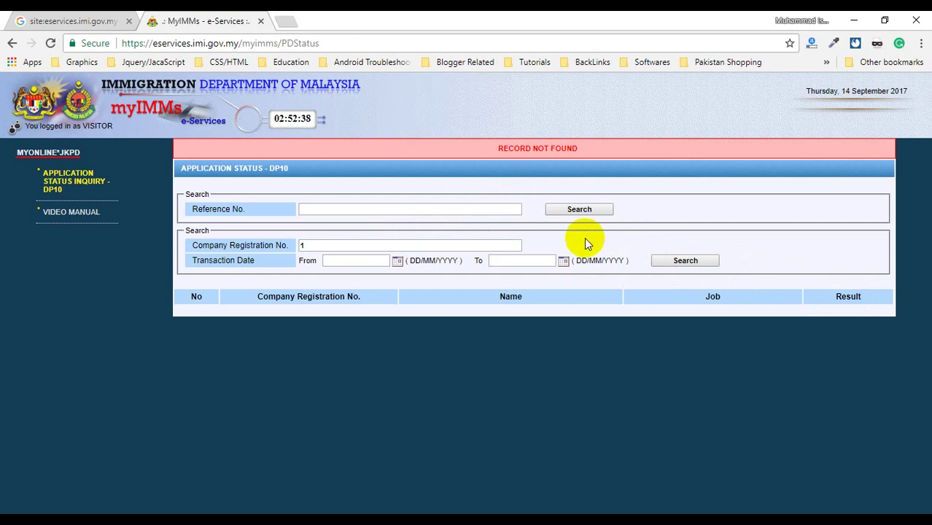
- Try to set the start of the transaction date range to 31 December 2015 with the calendar picker
{"action": "left_click", "coordinate": [398, 262]}
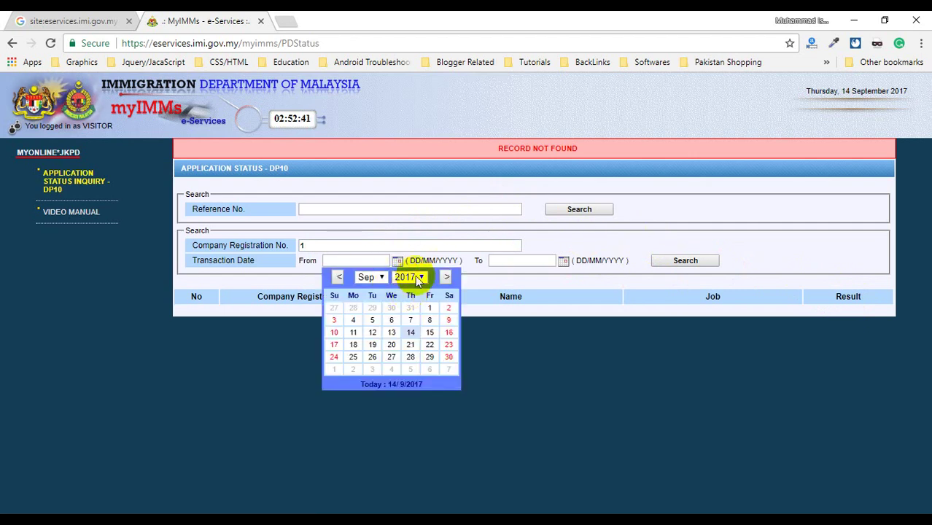
{"action": "left_click", "coordinate": [411, 277]}
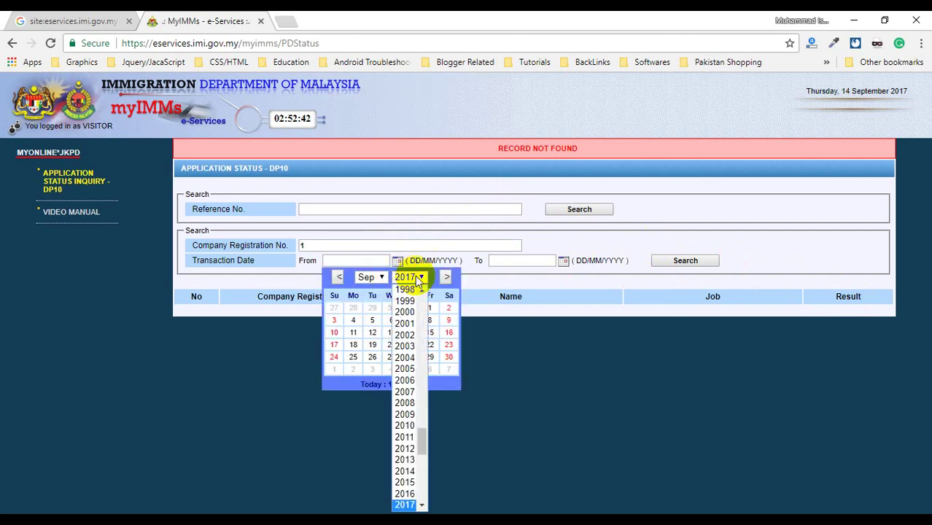
{"action": "left_click", "coordinate": [405, 483]}
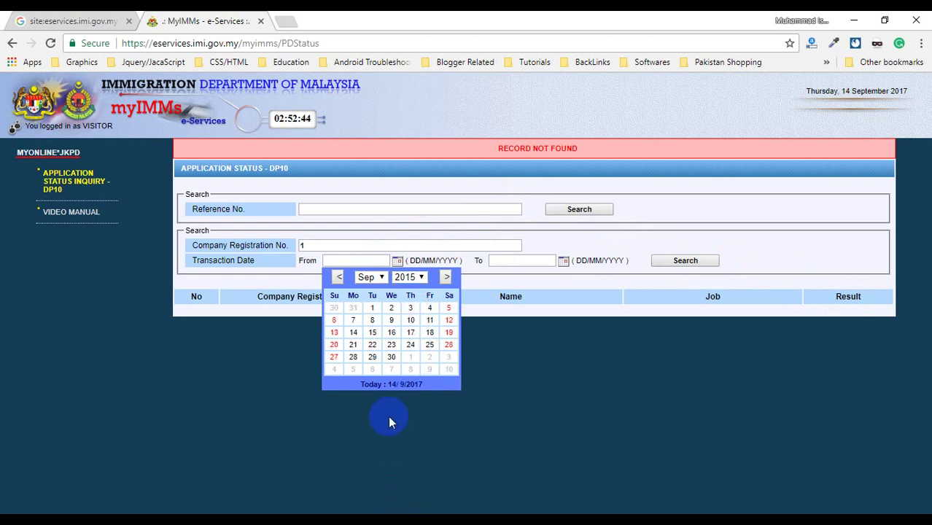
{"action": "left_click", "coordinate": [379, 279]}
{"action": "left_click", "coordinate": [363, 277]}
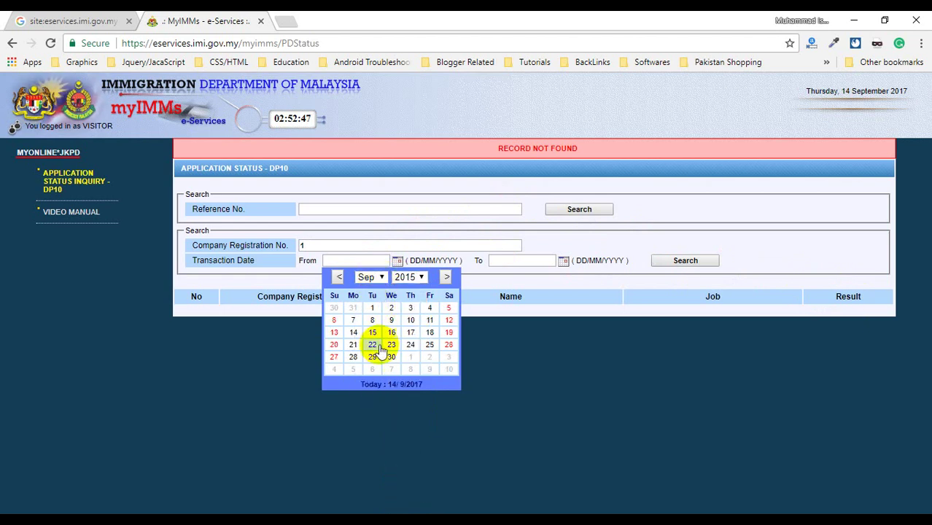
{"action": "left_click", "coordinate": [447, 278]}
{"action": "left_click", "coordinate": [447, 278]}
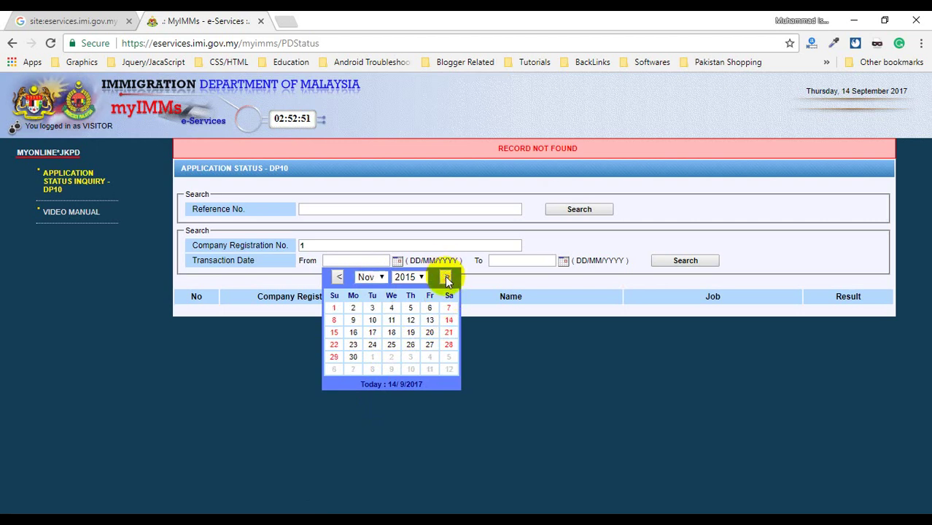
{"action": "left_click", "coordinate": [446, 278]}
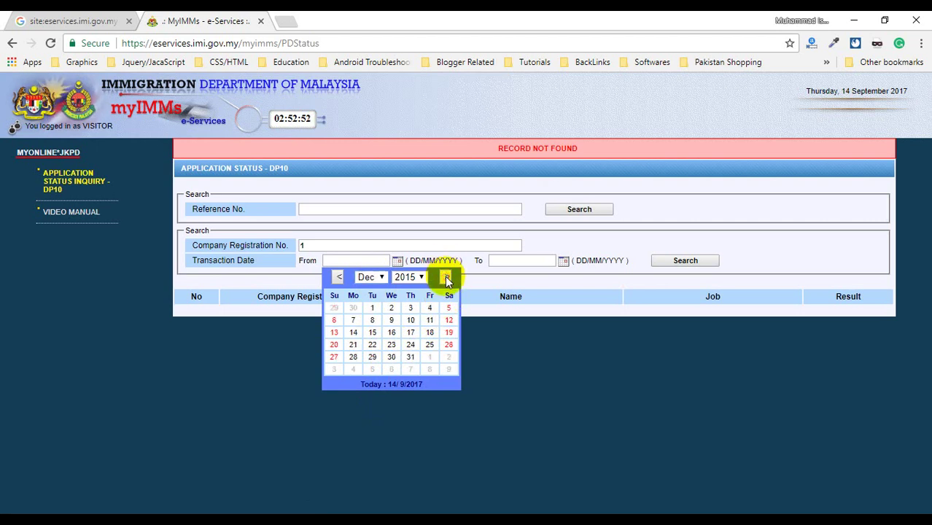
{"action": "left_click", "coordinate": [411, 359]}
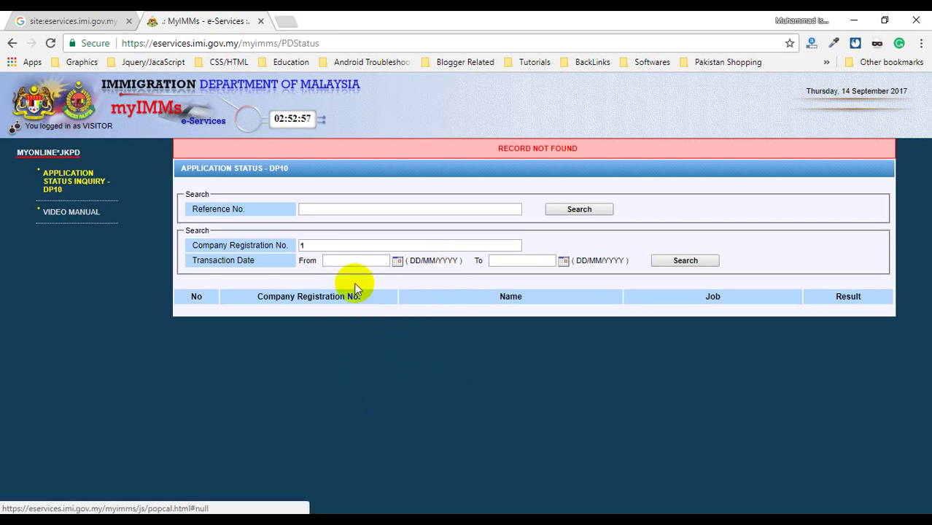
- Try to set the transaction start date to 30 September 2015 with the calendar picker
{"action": "left_click", "coordinate": [398, 264]}
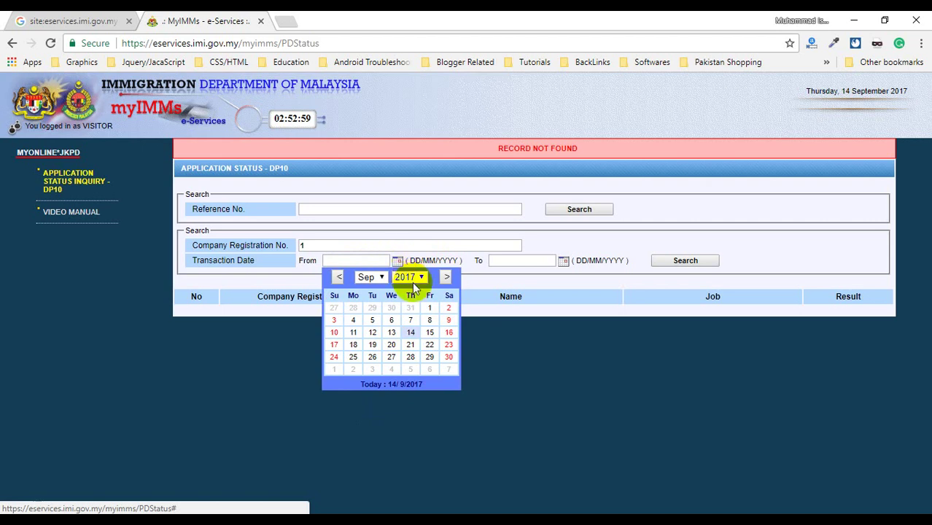
{"action": "left_click", "coordinate": [410, 277]}
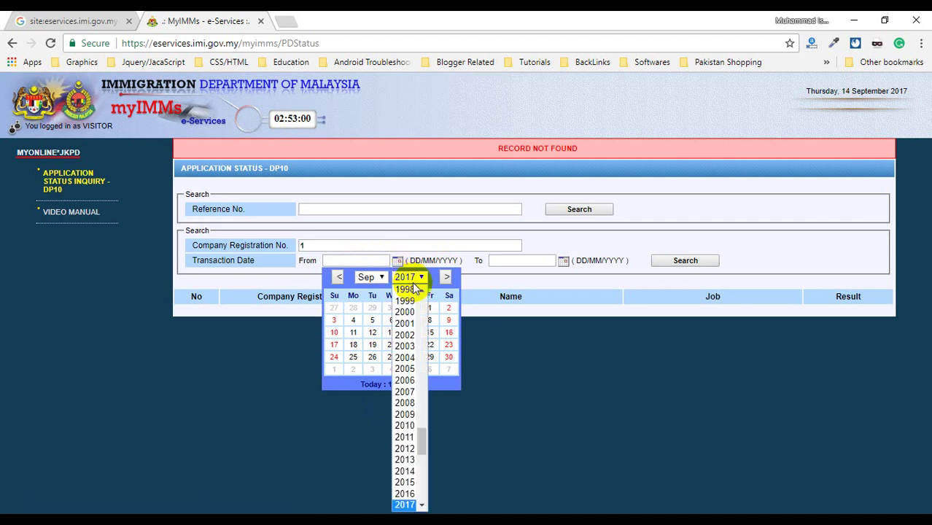
{"action": "left_click", "coordinate": [404, 482]}
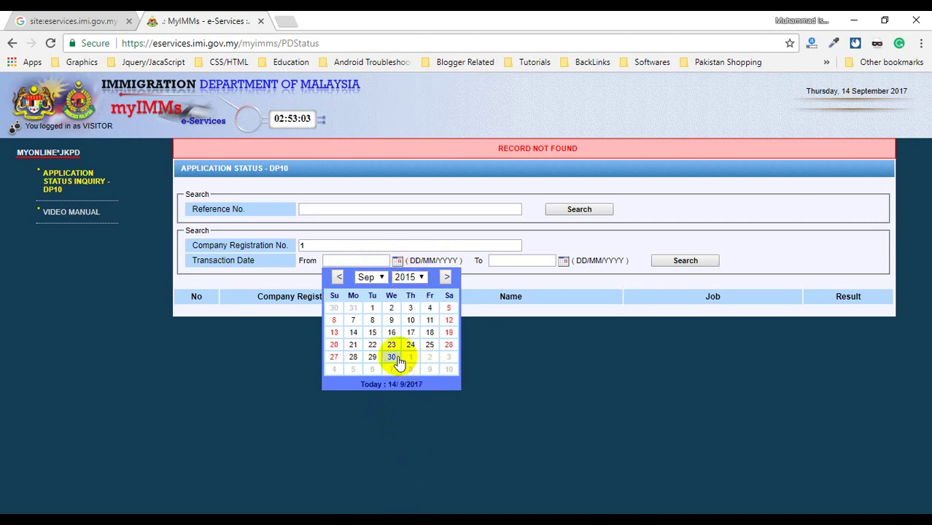
{"action": "left_click", "coordinate": [397, 358]}
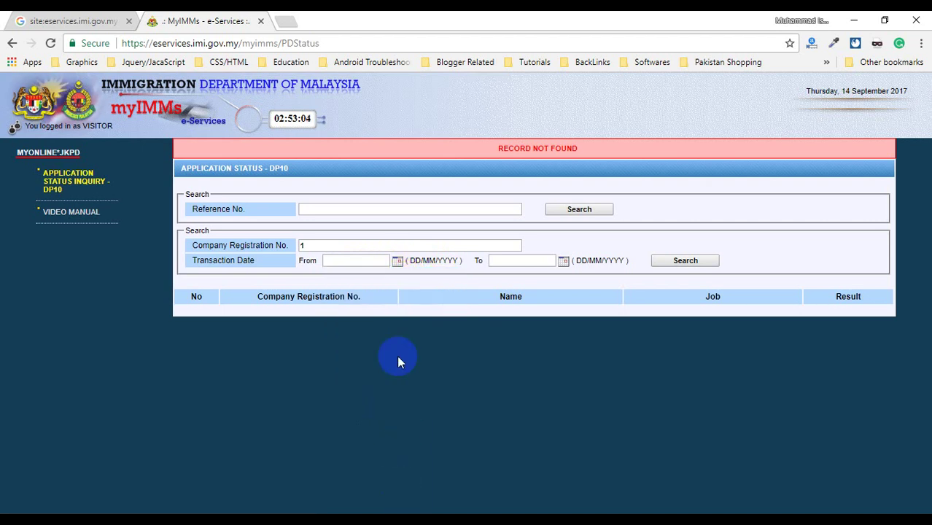
- Try to set the transaction start date to 15 September 2015 with the calendar picker
{"action": "left_click", "coordinate": [397, 262]}
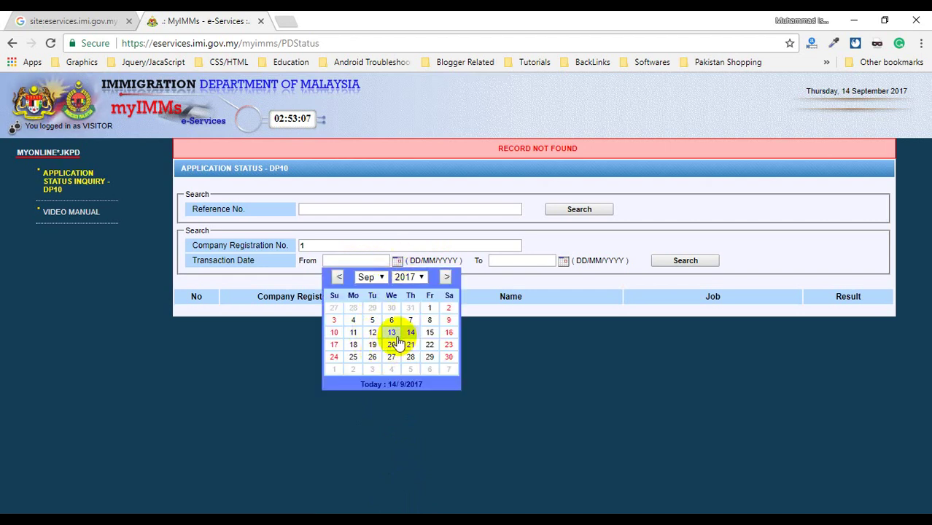
{"action": "left_click", "coordinate": [420, 276]}
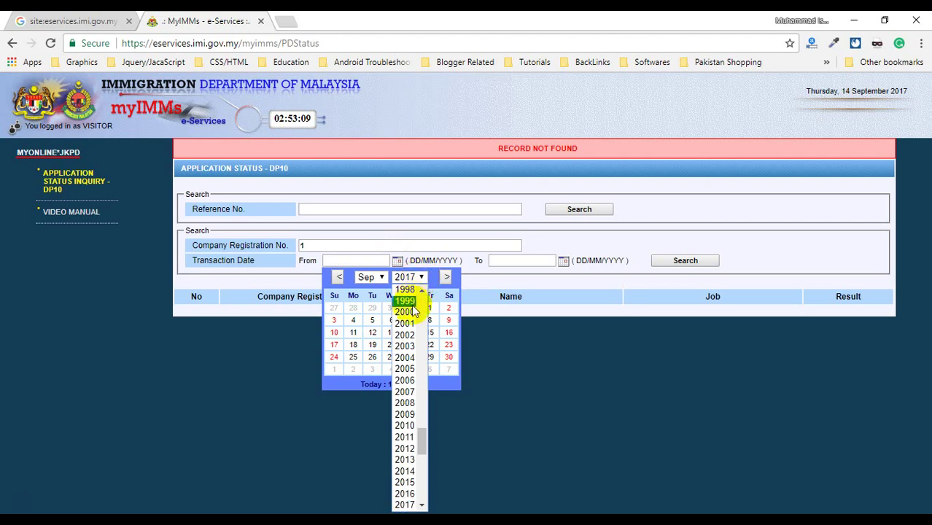
{"action": "left_click", "coordinate": [405, 482]}
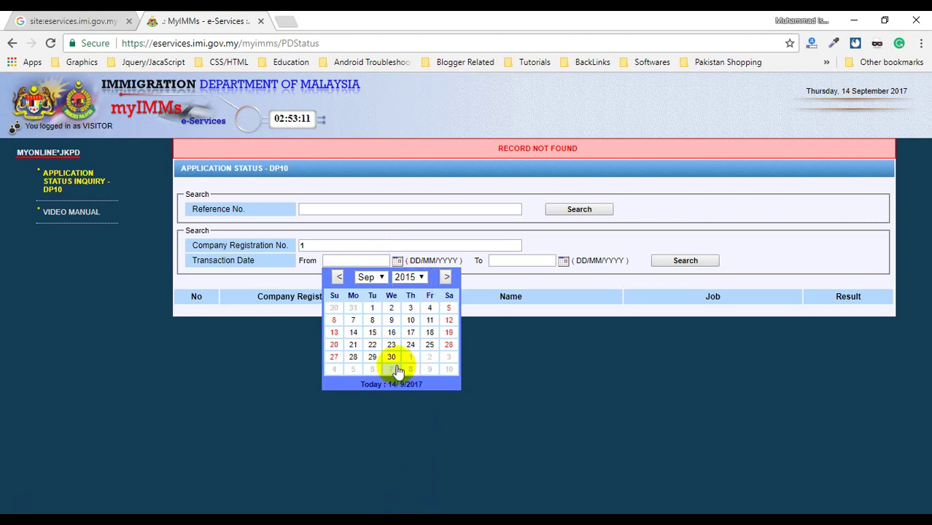
{"action": "left_click", "coordinate": [373, 333]}
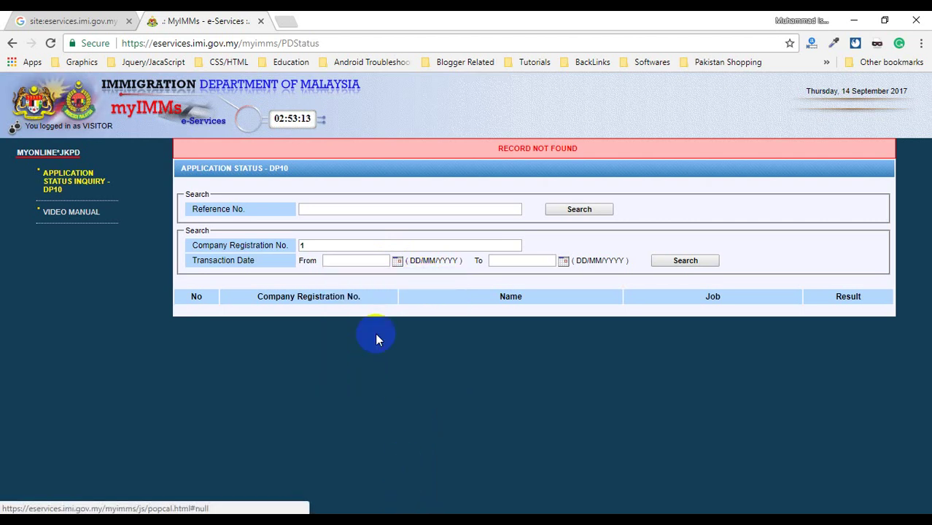
- Set the transaction start date to 01/06/2015 from the previously used entries
{"action": "left_click", "coordinate": [352, 260]}
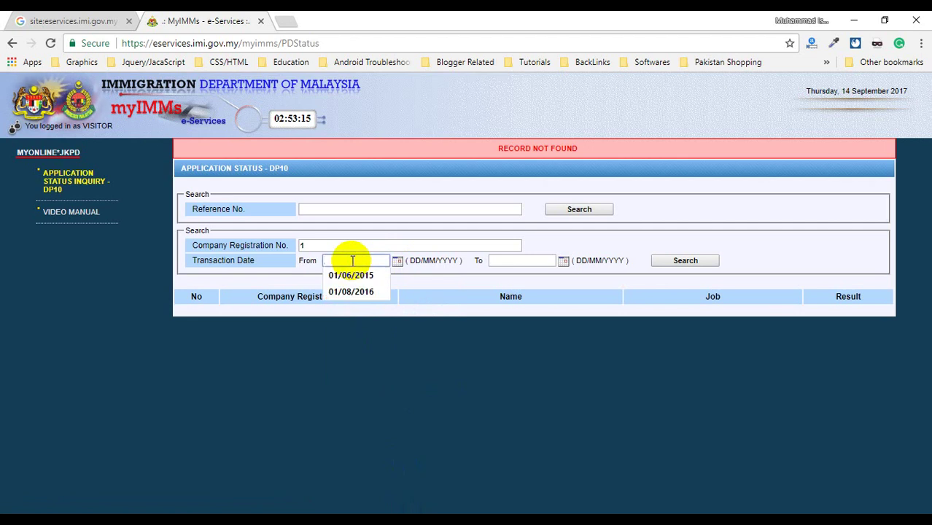
{"action": "left_click", "coordinate": [353, 277]}
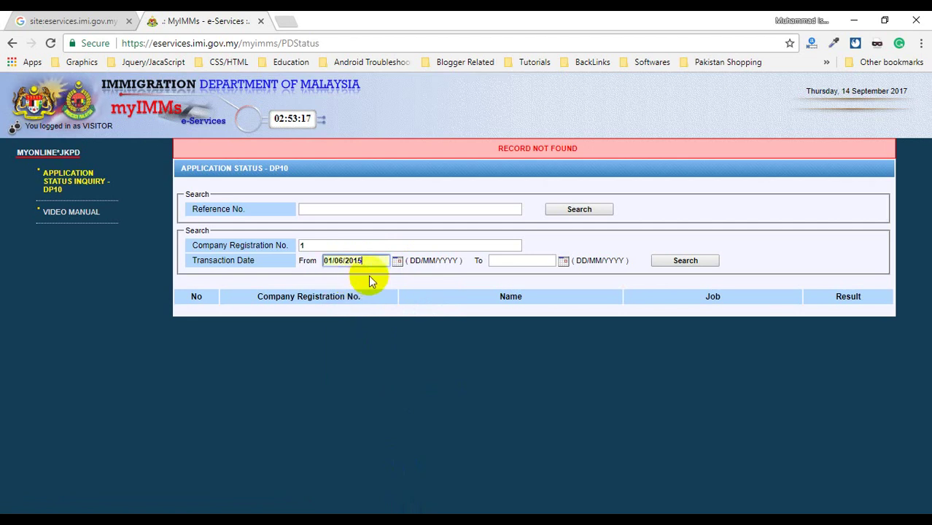
{"action": "left_click", "coordinate": [372, 260]}
{"action": "key", "text": "BackSpace"}
{"action": "type", "text": "6"}
{"action": "key", "text": "BackSpace"}
{"action": "type", "text": "6"}
{"action": "key", "text": "Right"}
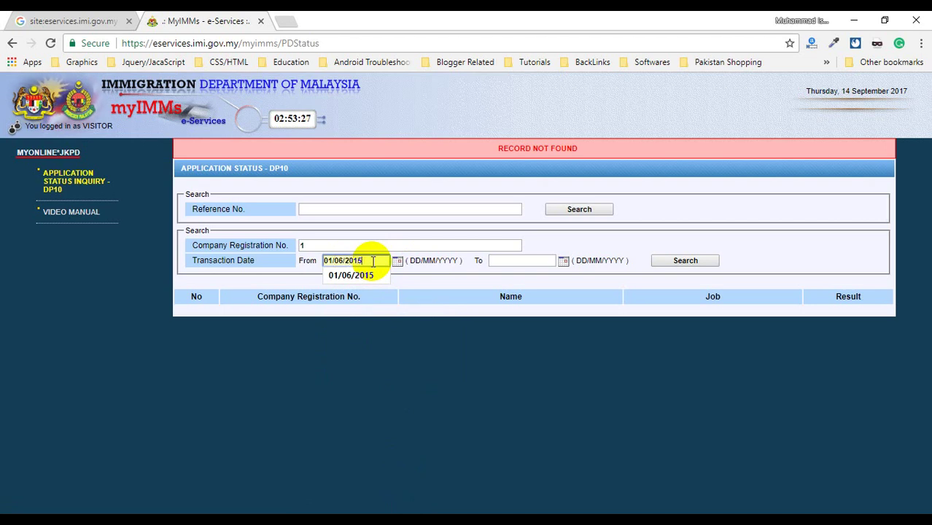
- Set the end of the transaction date range to 12/09/2017 with the calendar picker
{"action": "left_click", "coordinate": [537, 261]}
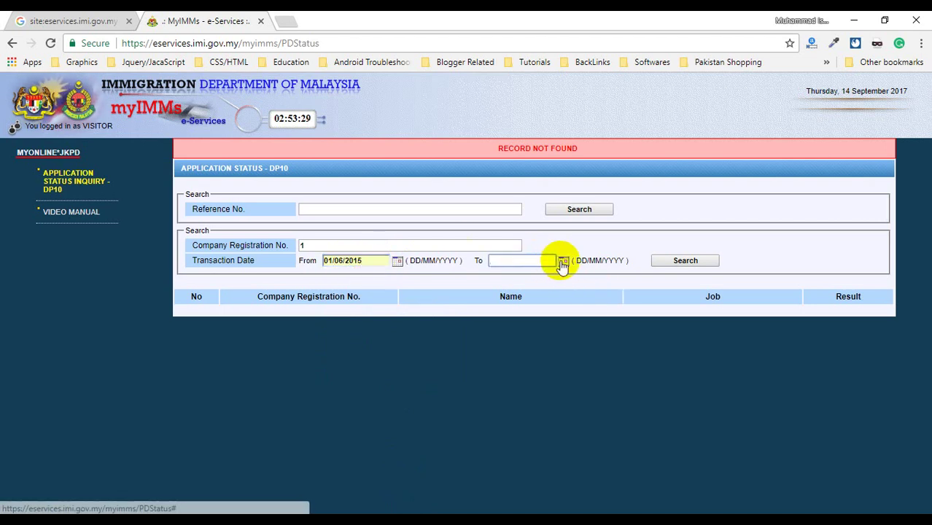
{"action": "left_click", "coordinate": [563, 261]}
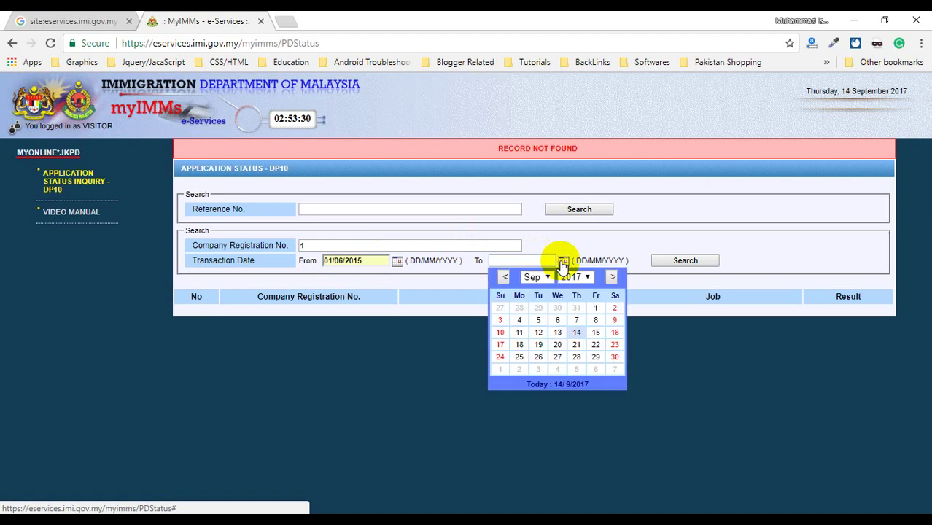
{"action": "left_click", "coordinate": [539, 332]}
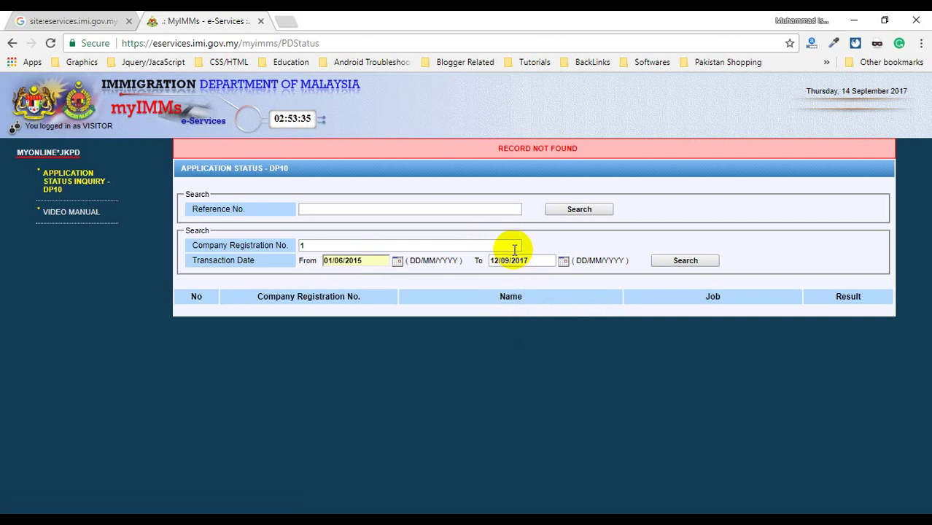
{"action": "left_click", "coordinate": [371, 261]}
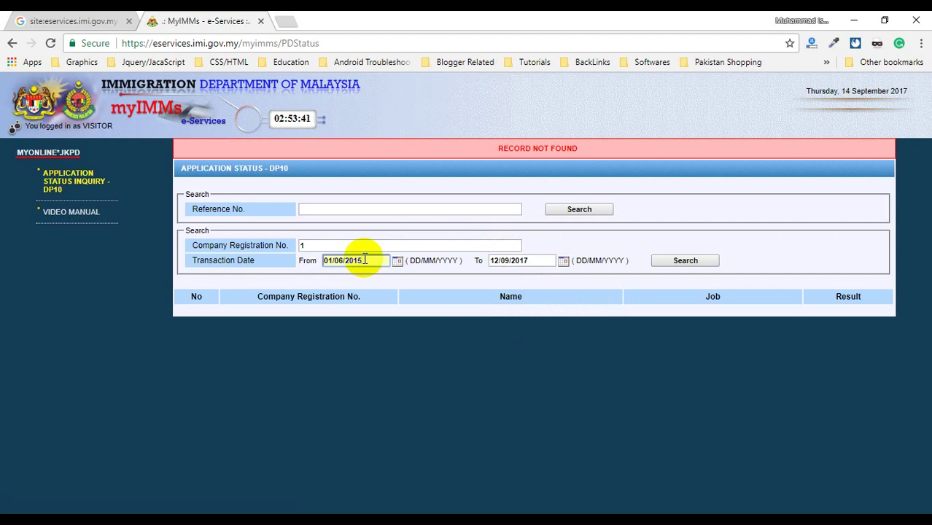
{"action": "left_click_drag", "start_coordinate": [526, 258], "coordinate": [537, 260]}
{"action": "left_click", "coordinate": [537, 260]}
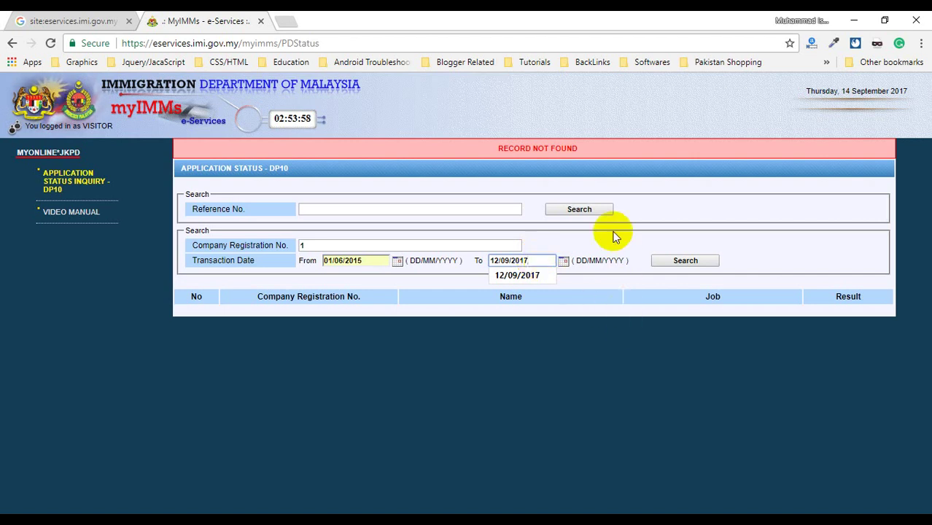
{"action": "left_click", "coordinate": [608, 258]}
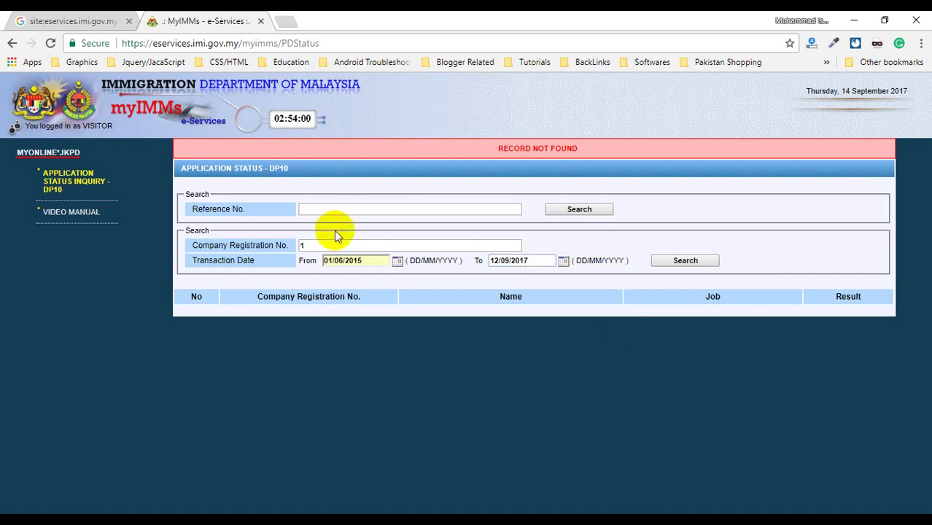
- Fill in the company registration number using the previously used entry with the hyphenated letter suffix, and search by transaction date
{"action": "left_click", "coordinate": [320, 245]}
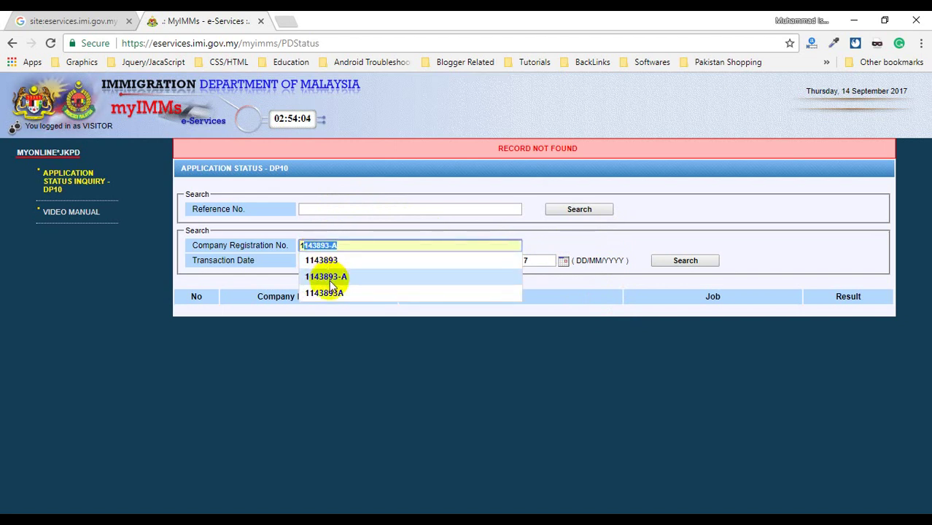
{"action": "left_click", "coordinate": [327, 280]}
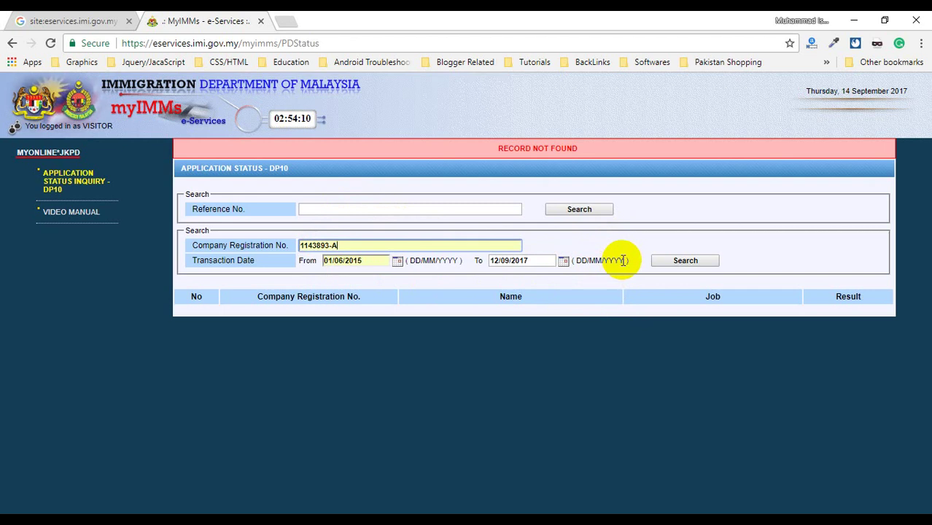
{"action": "left_click", "coordinate": [672, 263]}
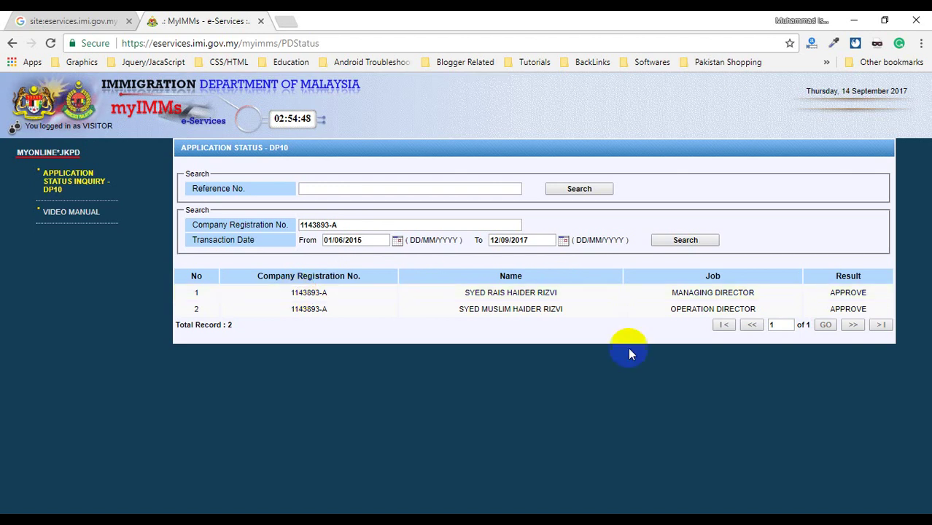
- Examine the result for the managing director's application in the first record, and highlight the status page's web address
{"action": "triple_click", "coordinate": [848, 291]}
{"action": "double_click", "coordinate": [849, 292]}
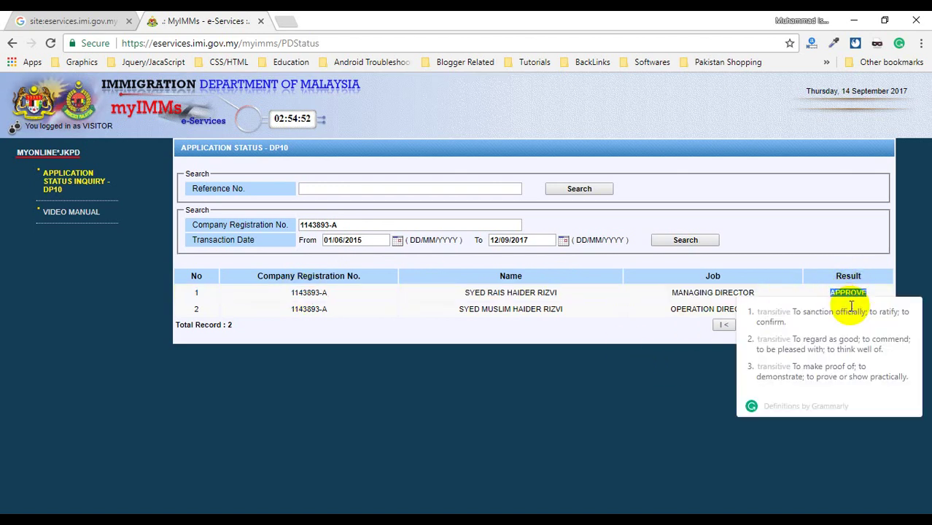
{"action": "left_click", "coordinate": [795, 300]}
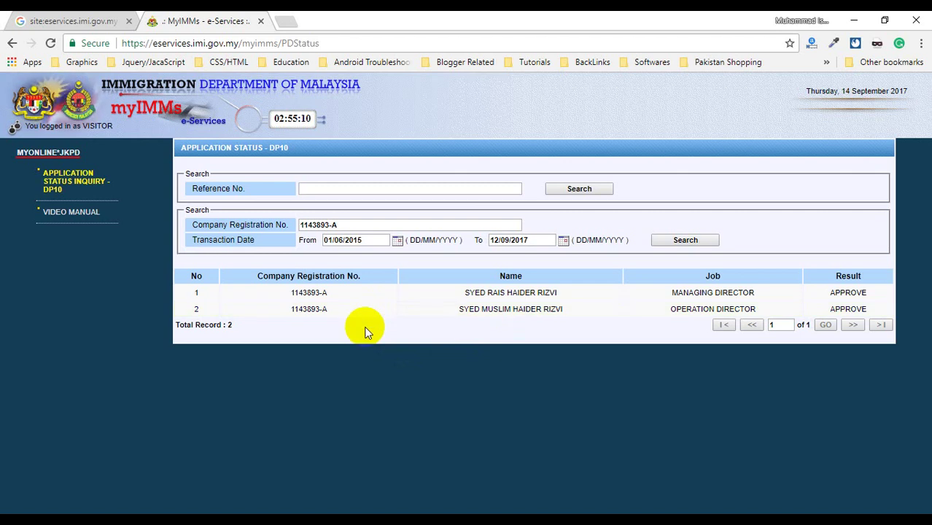
{"action": "left_click", "coordinate": [331, 43]}
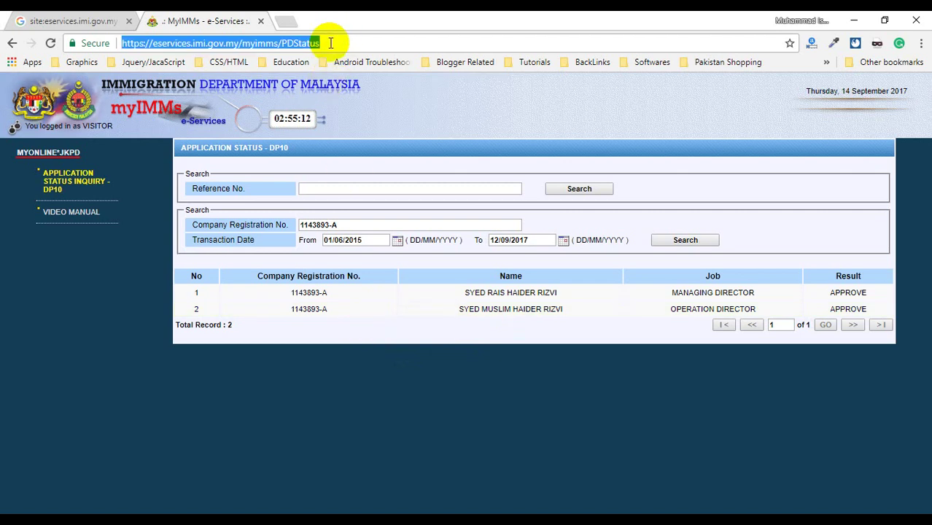